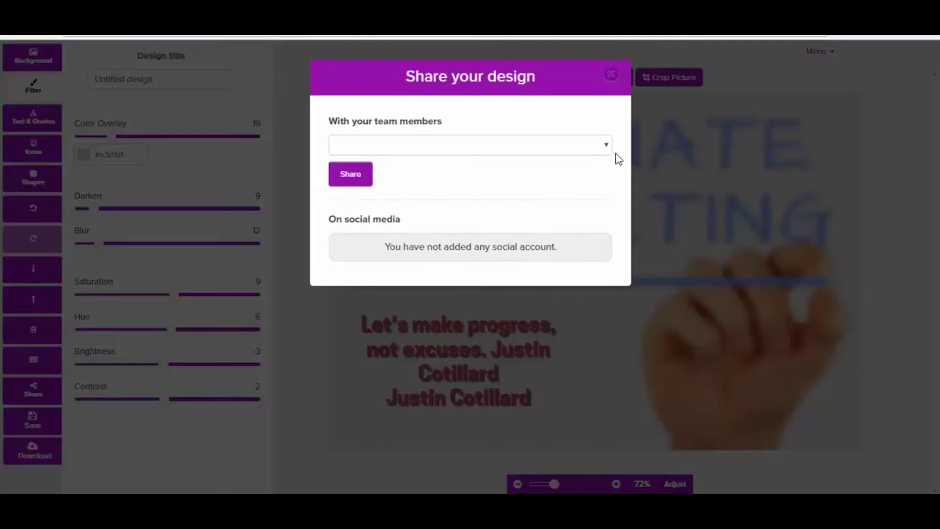
# Check the team-member and social media options for sharing the design, and leave without sharing it
pyautogui.click(607, 149)
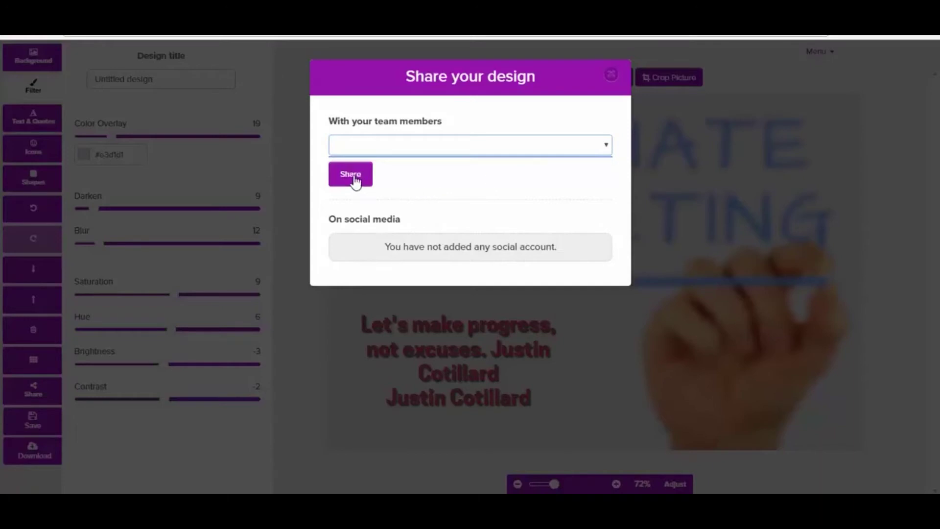
pyautogui.click(405, 190)
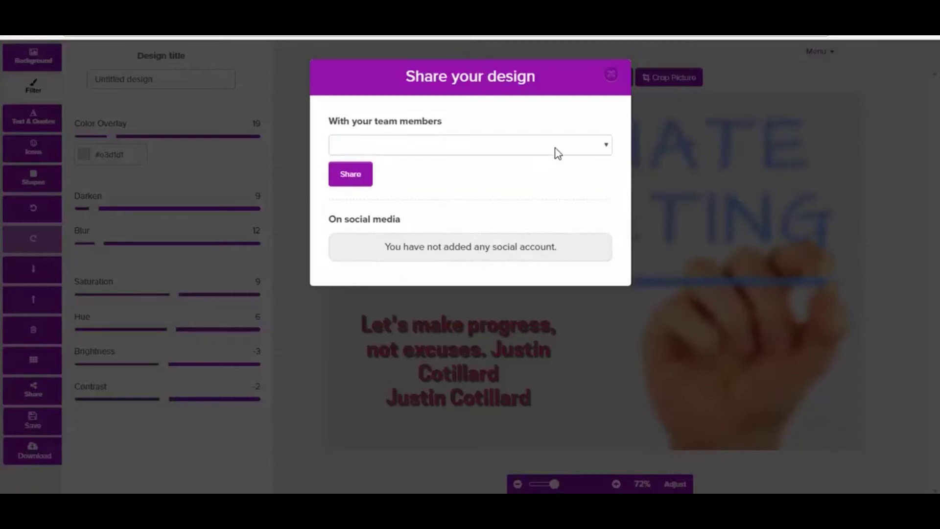
pyautogui.click(611, 76)
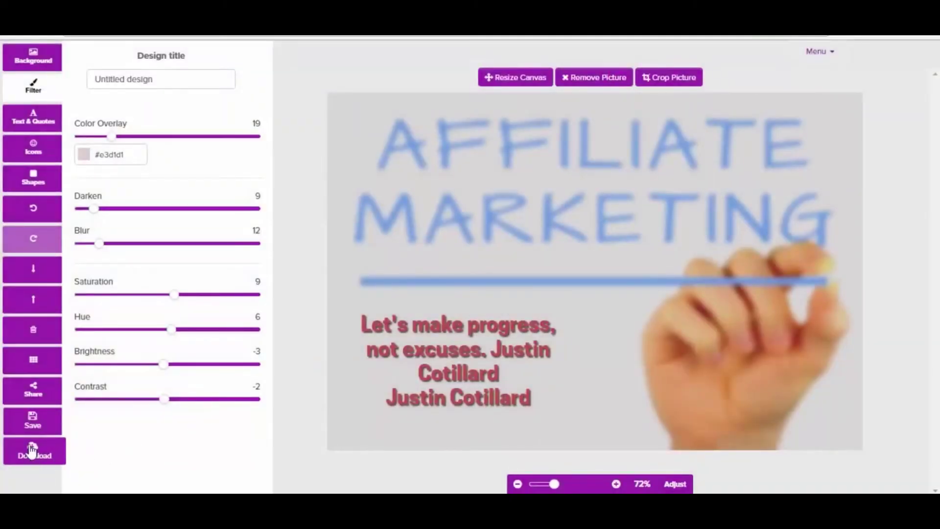
# Review the save options and the JPEG, PNG and double-size download formats for the affiliate marketing design
pyautogui.click(33, 424)
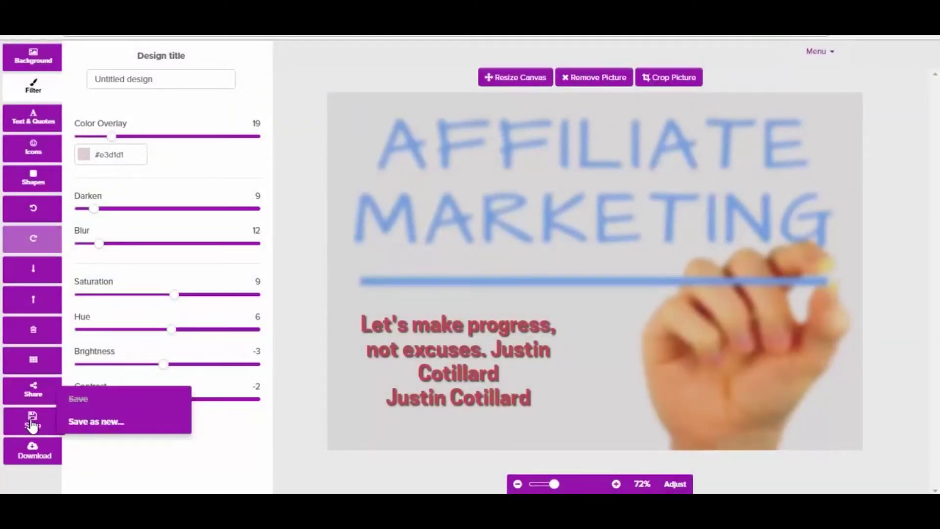
pyautogui.click(34, 459)
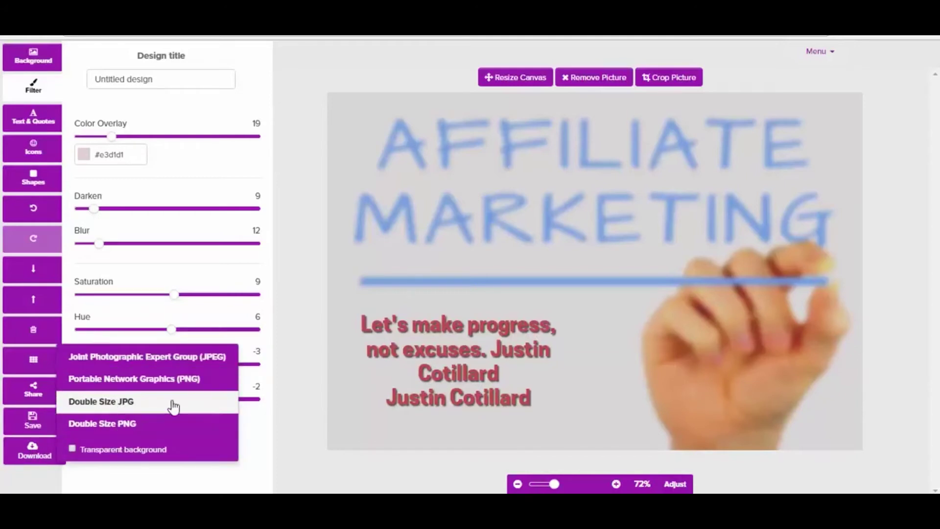
pyautogui.click(292, 363)
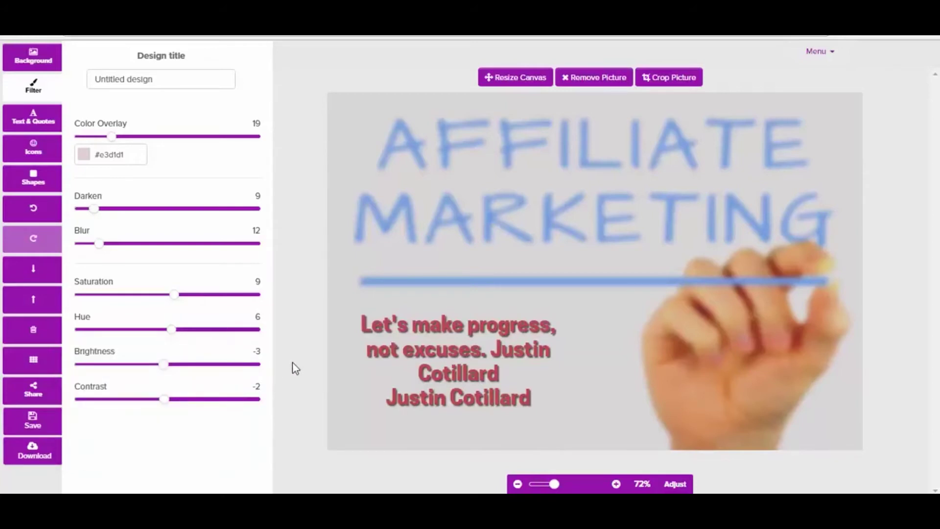
pyautogui.moveTo(559, 489); pyautogui.dragTo(550, 486)
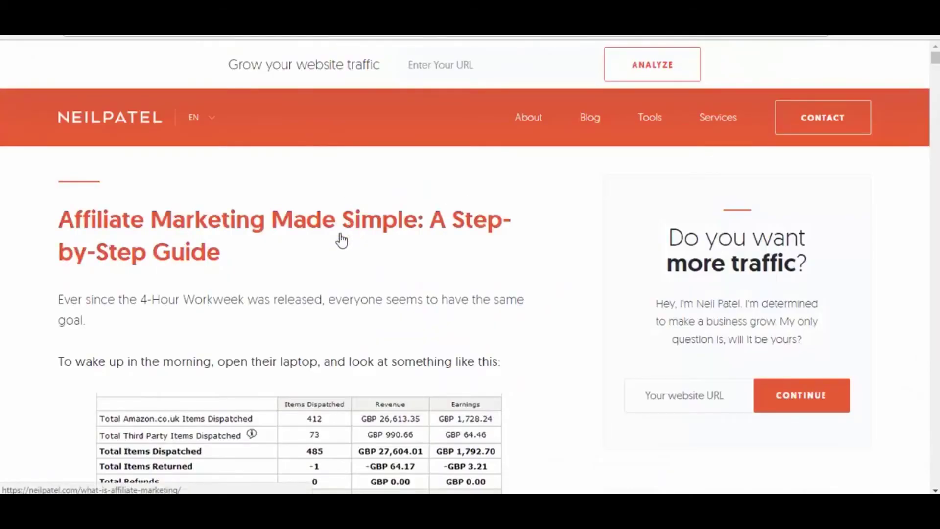
# Create a graphic from the article heading "Affiliate Marketing Made Simple: A Step-by-Step Guide" on the Neil Patel page
pyautogui.moveTo(228, 256); pyautogui.dragTo(66, 221)
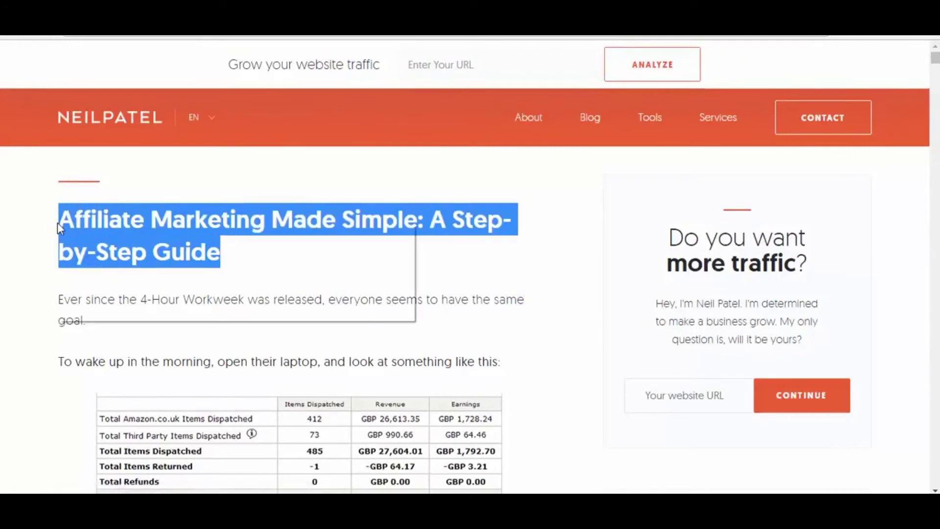
pyautogui.rightClick(59, 225)
pyautogui.click(109, 290)
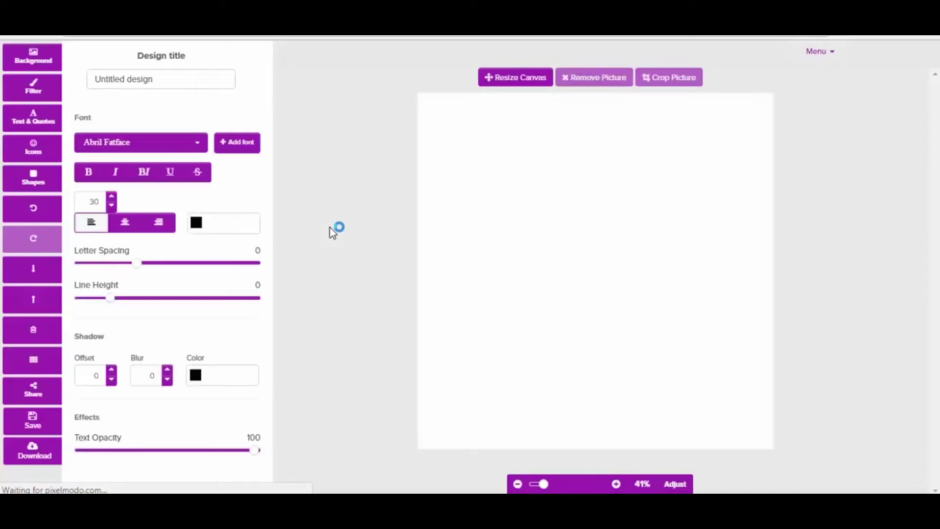
pyautogui.moveTo(618, 263)
pyautogui.mouseDown()
pyautogui.moveTo(622, 159)
pyautogui.moveTo(619, 245)
pyautogui.mouseUp()
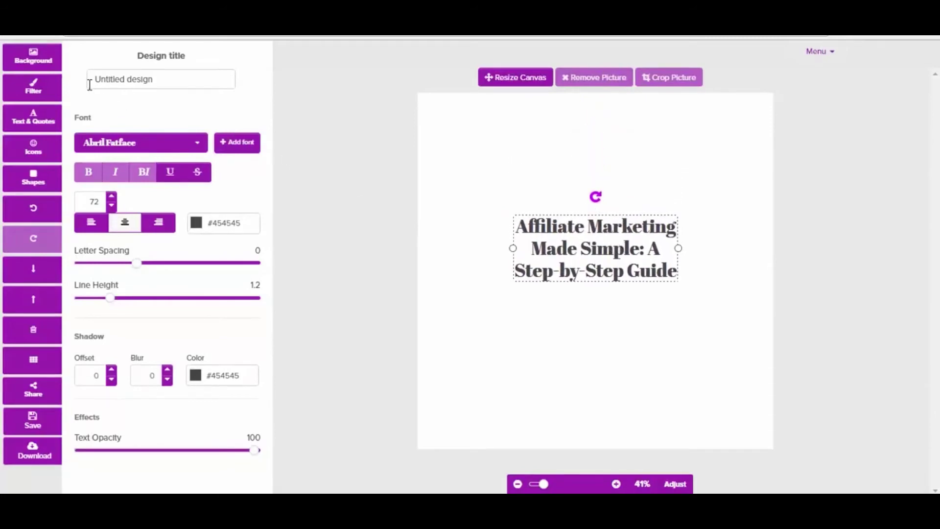
# Search the background images for "affiliate"
pyautogui.click(32, 68)
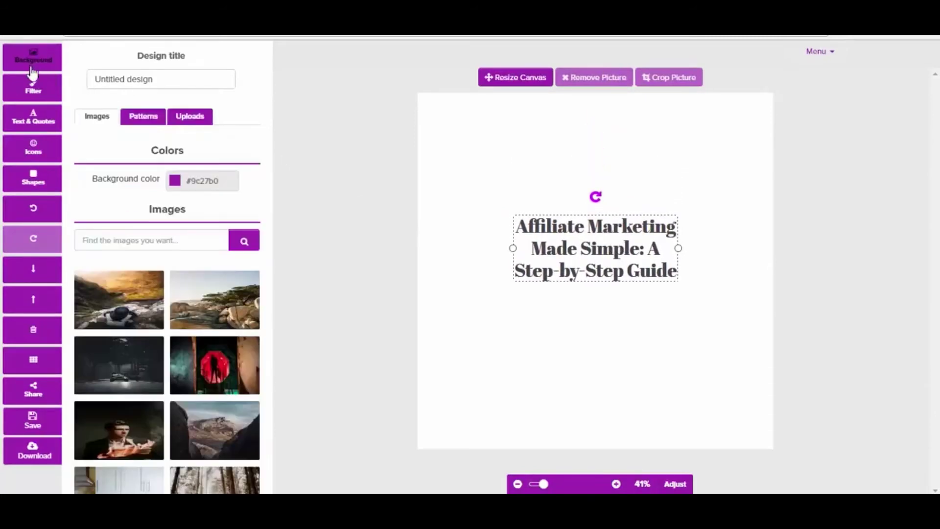
pyautogui.click(142, 240)
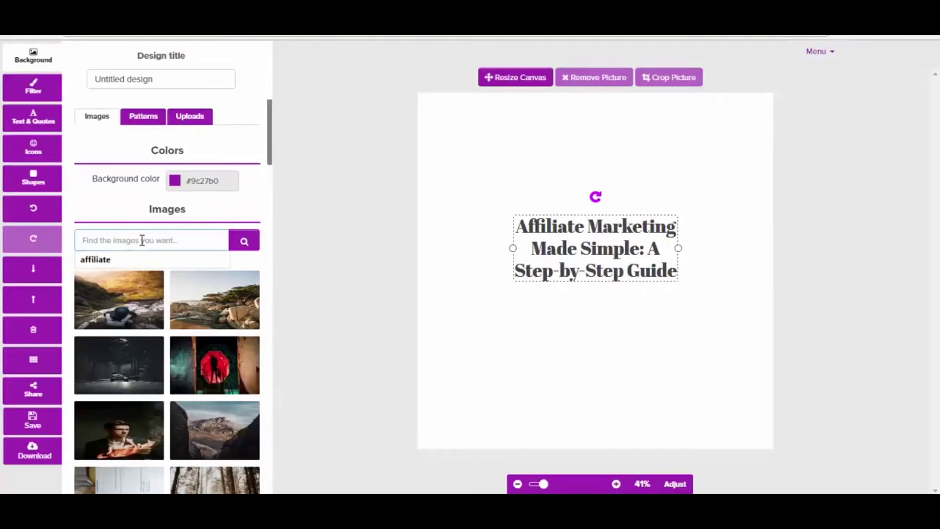
pyautogui.write('affiliate')
pyautogui.click(110, 260)
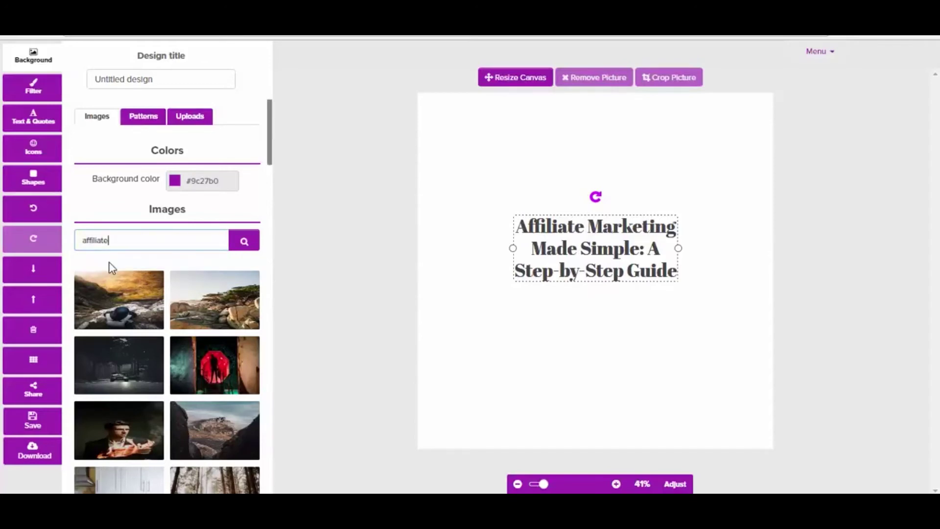
pyautogui.click(246, 243)
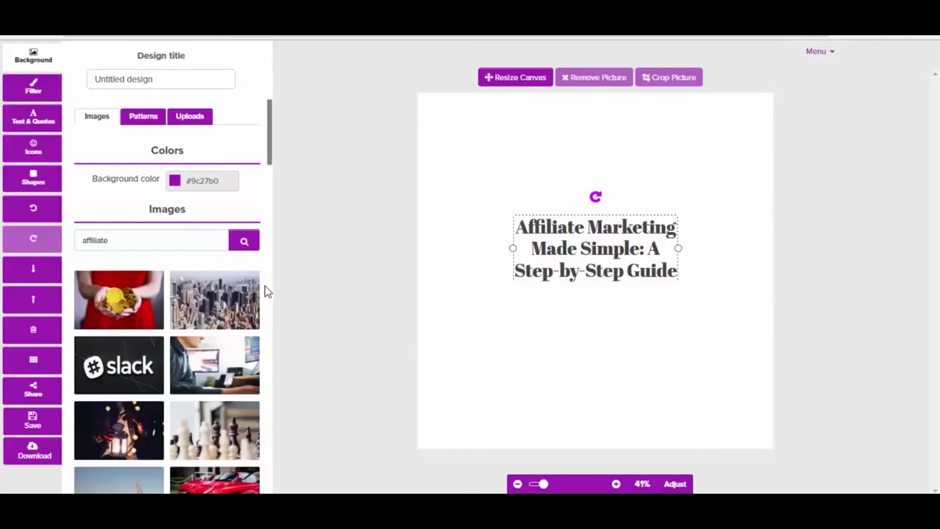
# Set the photo of a person in a hoodie working at a desk with monitors as the background
pyautogui.scroll(-1, 266, 286)
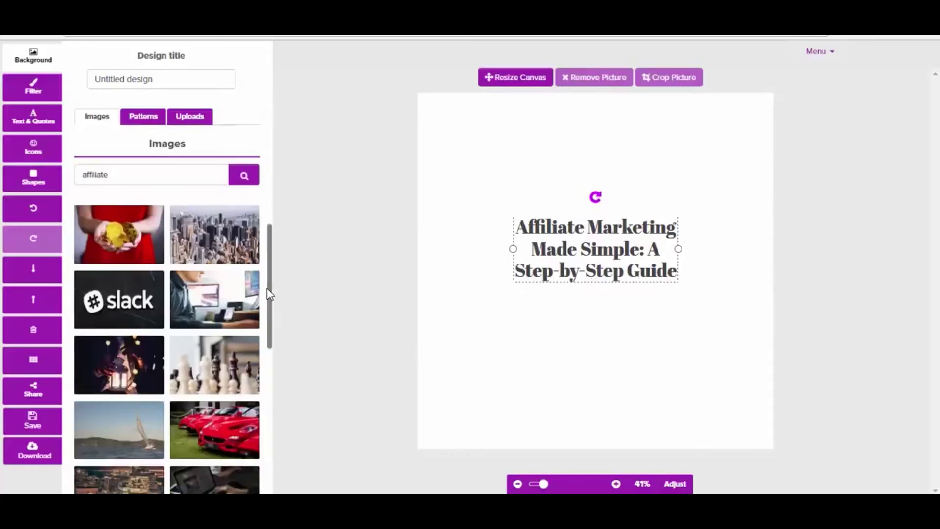
pyautogui.moveTo(268, 293); pyautogui.dragTo(275, 365)
pyautogui.click(218, 284)
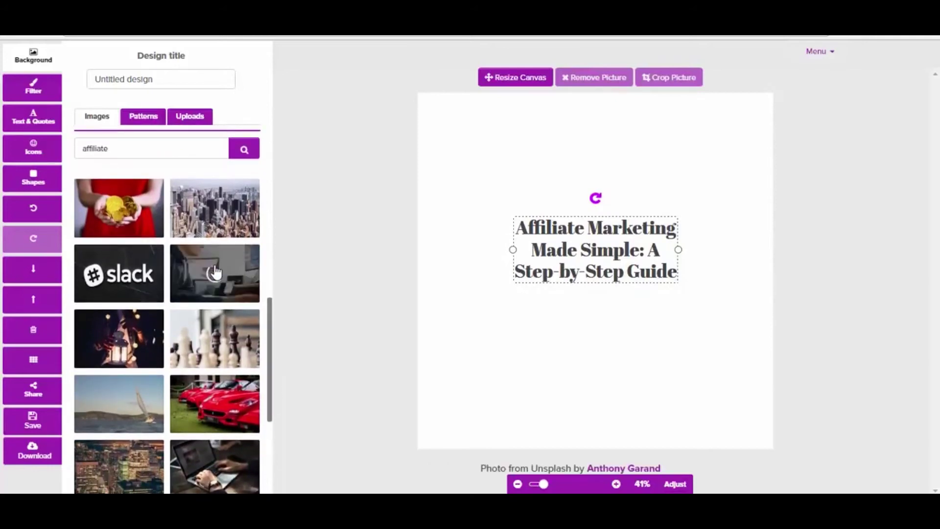
# Move the heading slightly up and right on the canvas and set its text colour to the crimson preset
pyautogui.moveTo(575, 235); pyautogui.dragTo(601, 227)
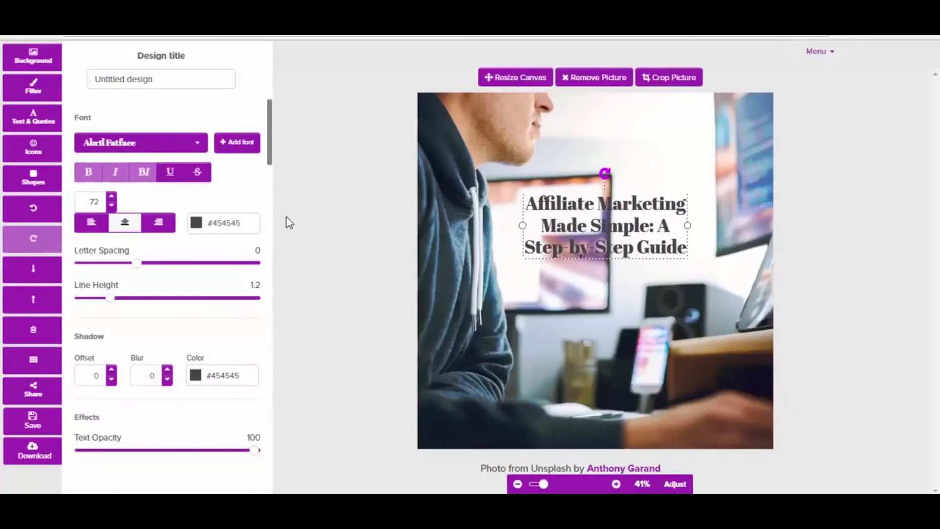
pyautogui.click(196, 227)
pyautogui.click(211, 316)
pyautogui.click(494, 288)
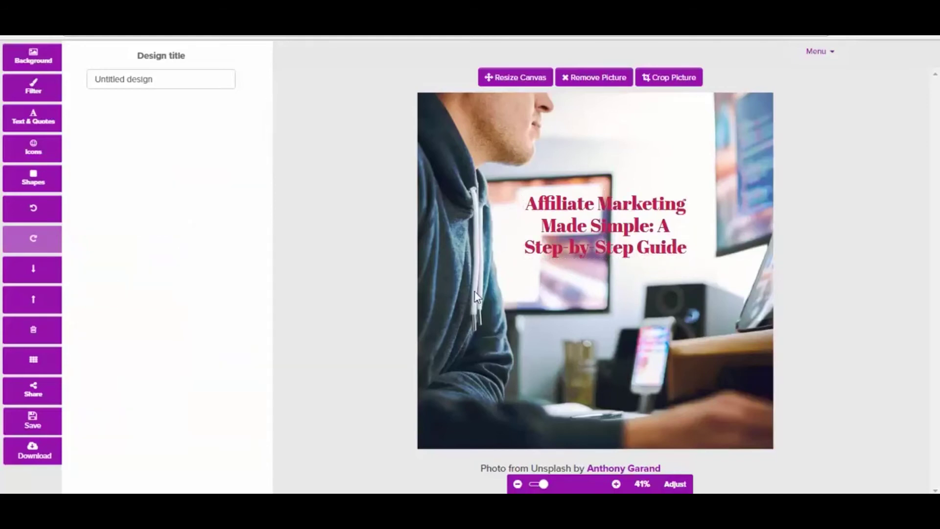
# Set the background photo's colour overlay to 20 and darken to 24, and increase its blur
pyautogui.click(34, 90)
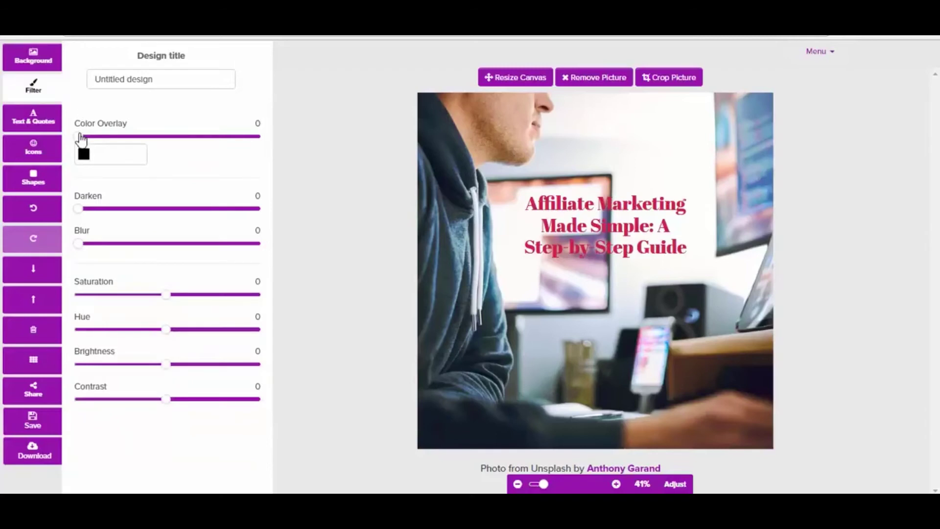
pyautogui.moveTo(80, 139); pyautogui.dragTo(115, 146)
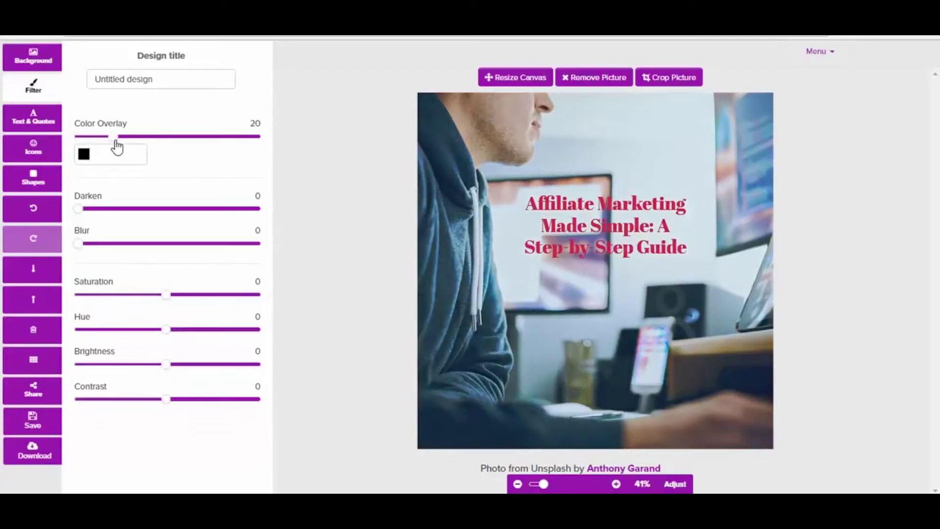
pyautogui.moveTo(80, 209); pyautogui.dragTo(122, 216)
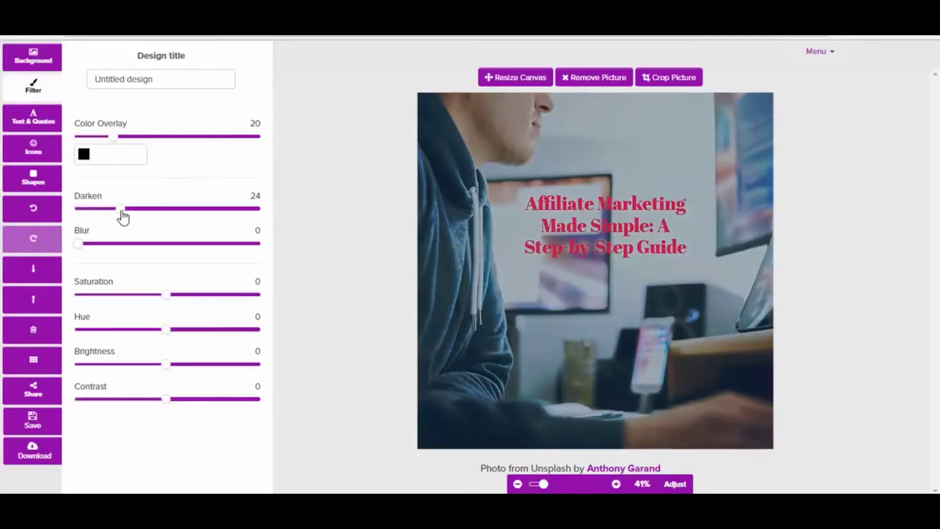
pyautogui.moveTo(83, 247); pyautogui.dragTo(123, 254)
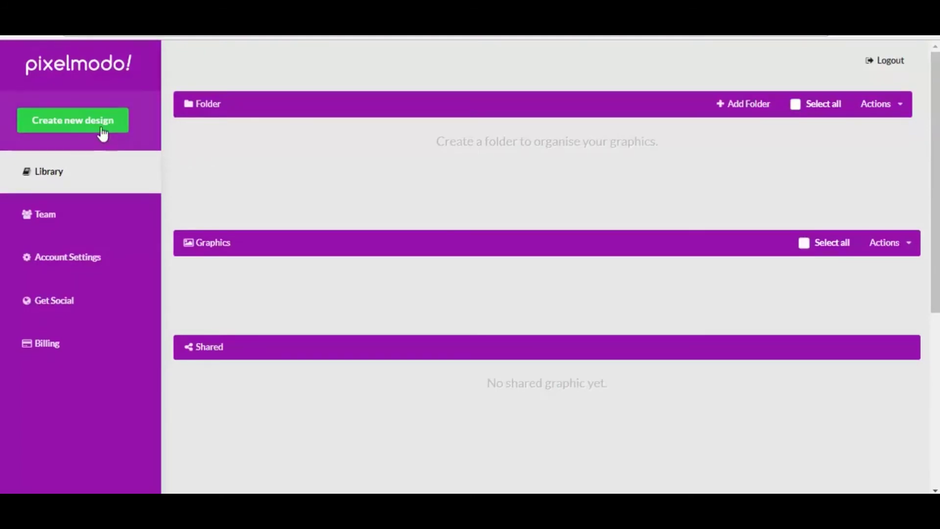
# Create a new Facebook Post design (1200px x 900px) from the "Cyber Monday Skincare sales" template
pyautogui.click(81, 126)
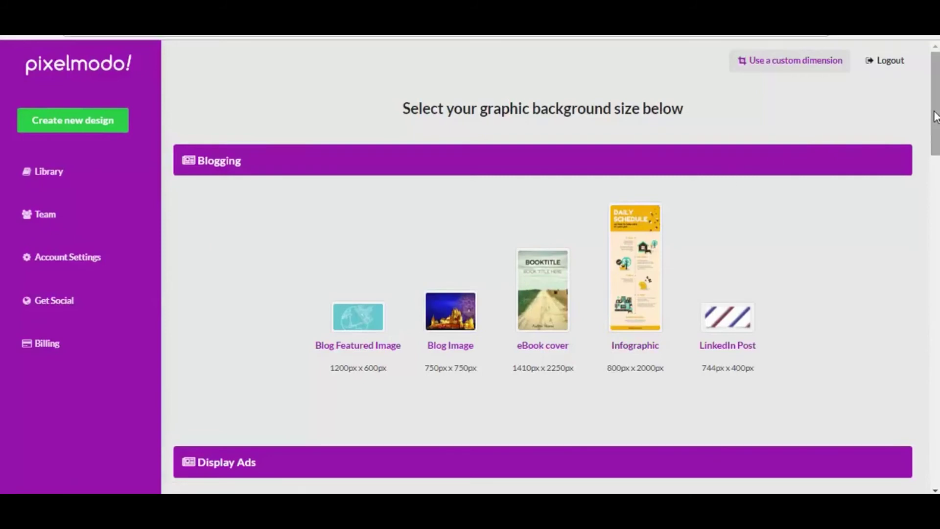
pyautogui.moveTo(935, 117); pyautogui.dragTo(935, 362)
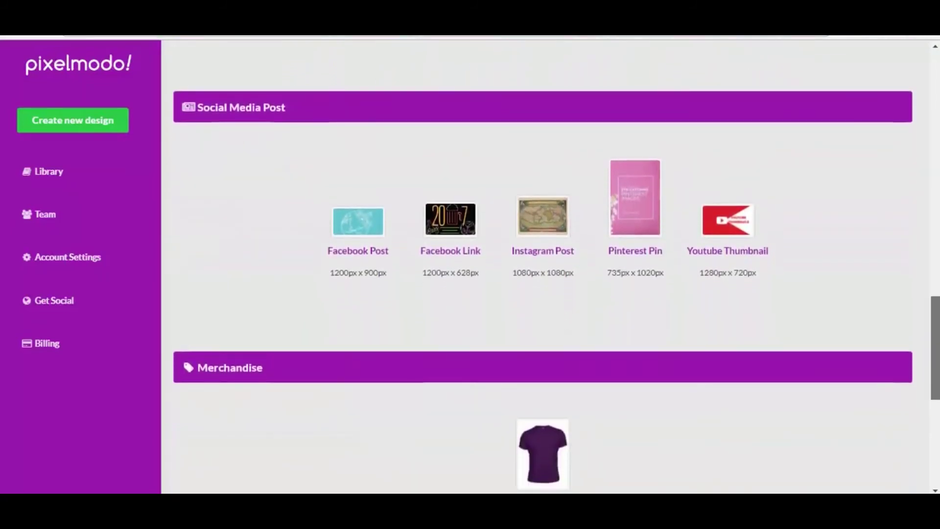
pyautogui.scroll(-3, 697, 366)
pyautogui.scroll(2, 697, 366)
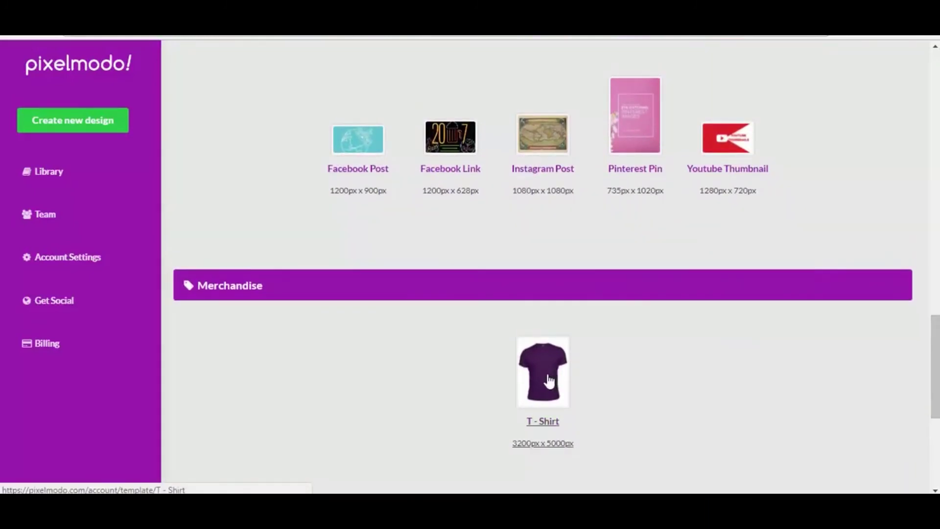
pyautogui.moveTo(935, 357); pyautogui.dragTo(936, 346)
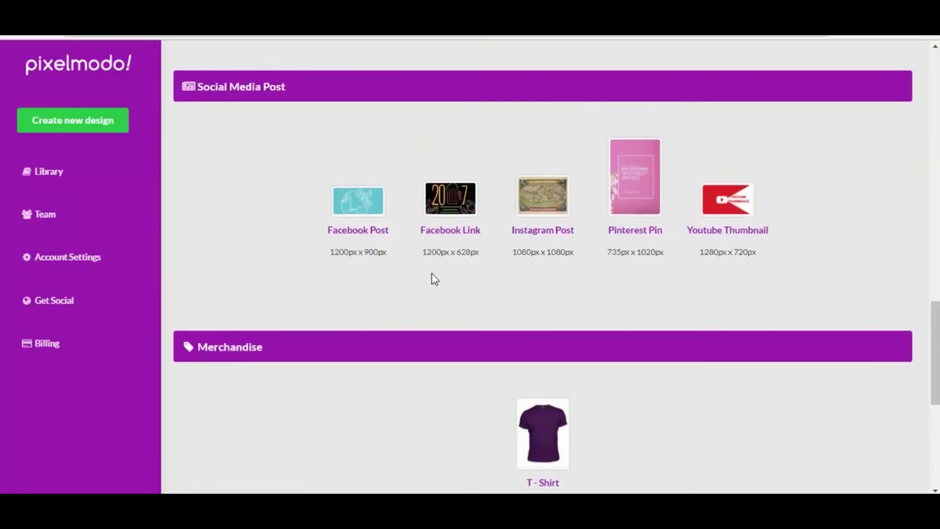
pyautogui.click(357, 215)
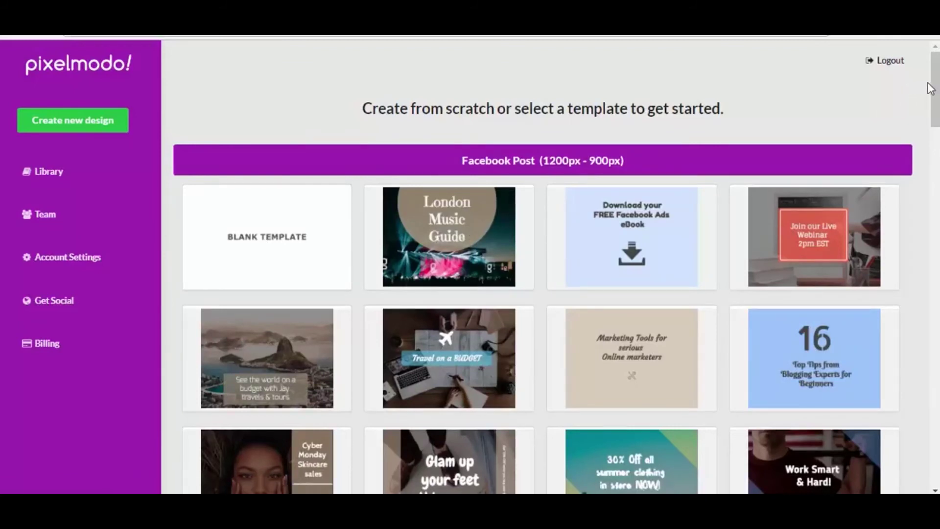
pyautogui.moveTo(935, 90); pyautogui.dragTo(935, 115)
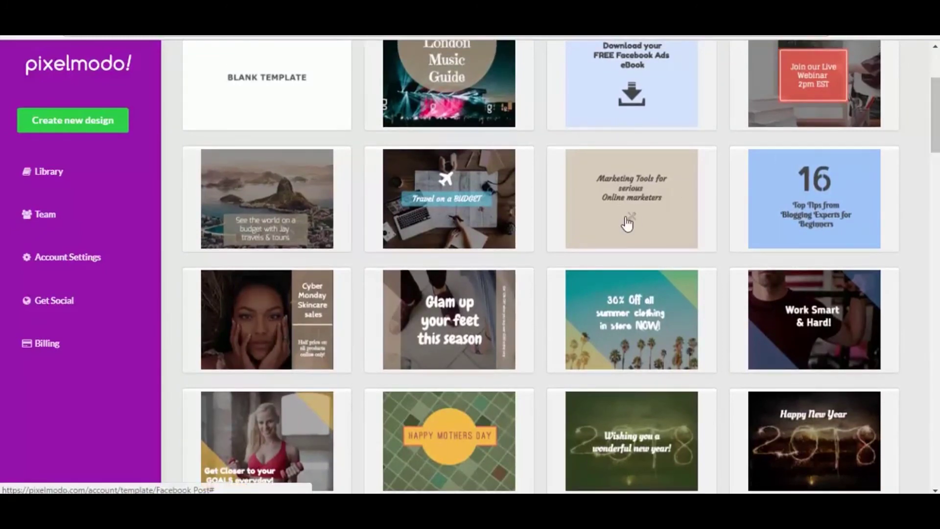
pyautogui.click(254, 336)
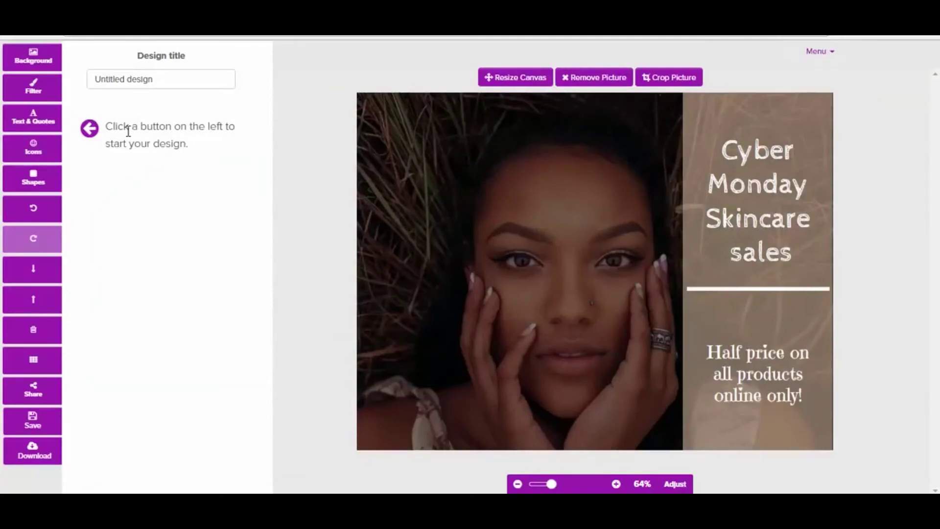
# Add the "But life was something more" quote and move it to the upper-left part of the woman's photo
pyautogui.click(34, 61)
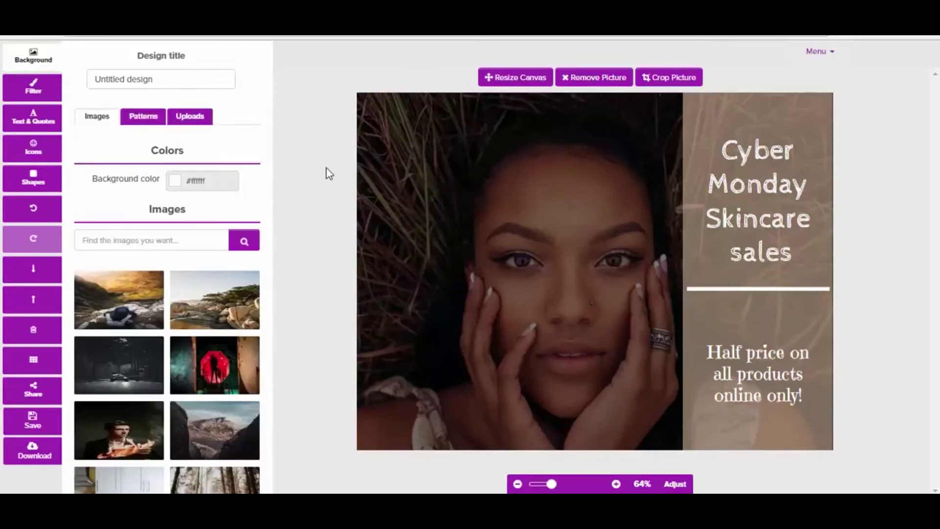
pyautogui.click(33, 121)
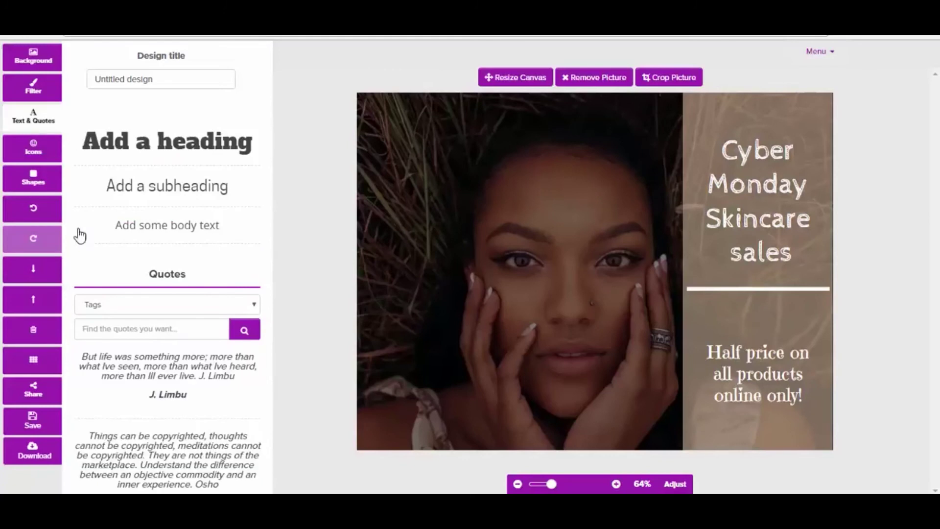
pyautogui.click(168, 371)
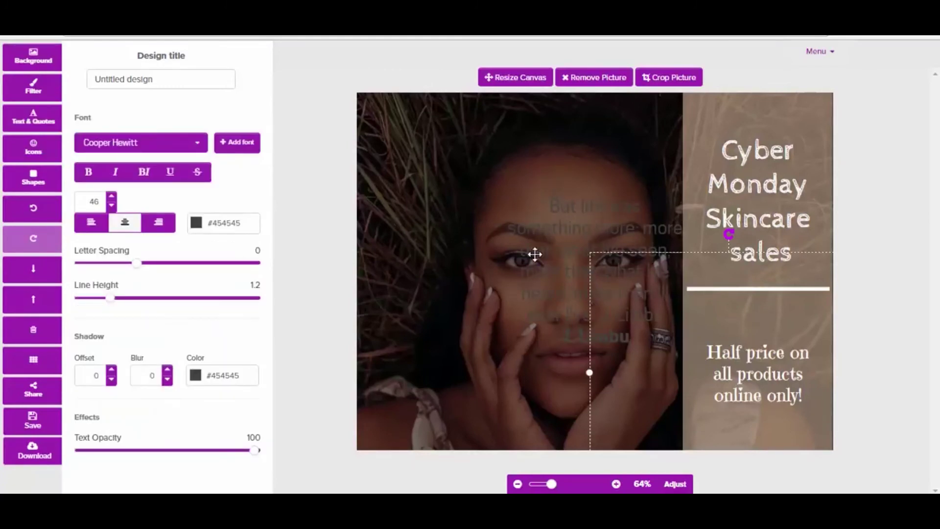
pyautogui.doubleClick(477, 225)
pyautogui.click(432, 187)
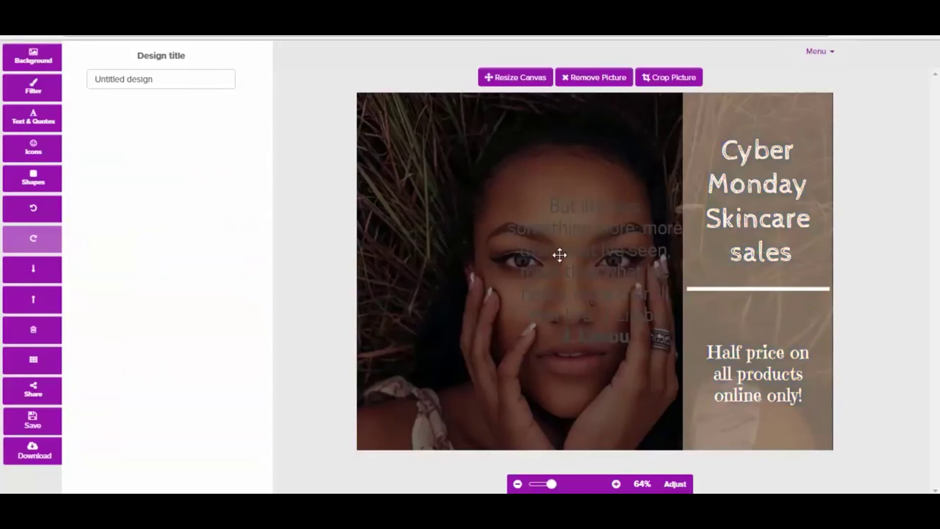
pyautogui.click(537, 250)
pyautogui.moveTo(537, 250); pyautogui.dragTo(435, 179)
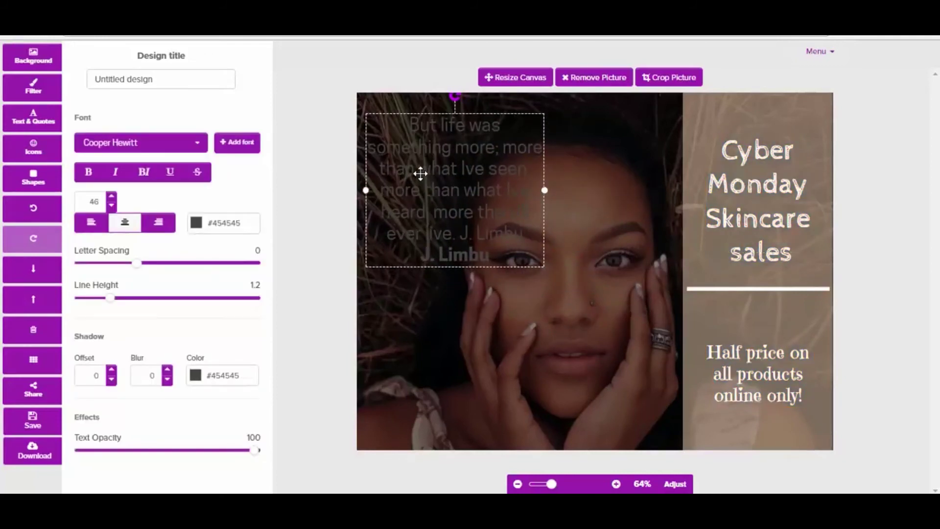
# Set the quote's text colour to white (#ffffff)
pyautogui.click(205, 222)
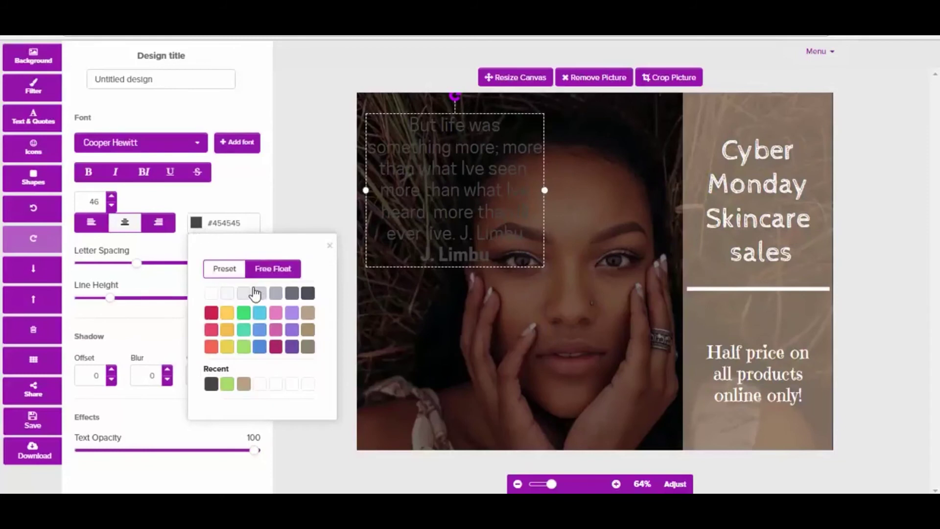
pyautogui.click(211, 294)
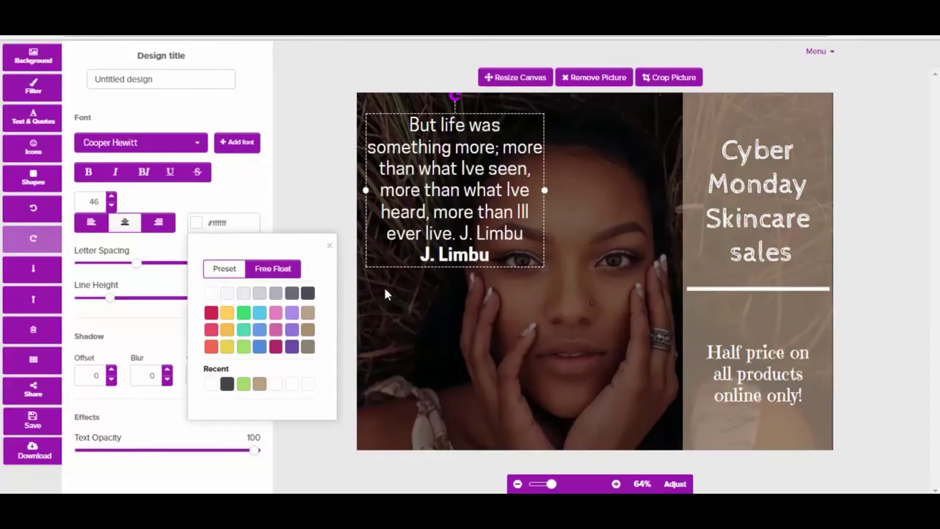
pyautogui.click(446, 314)
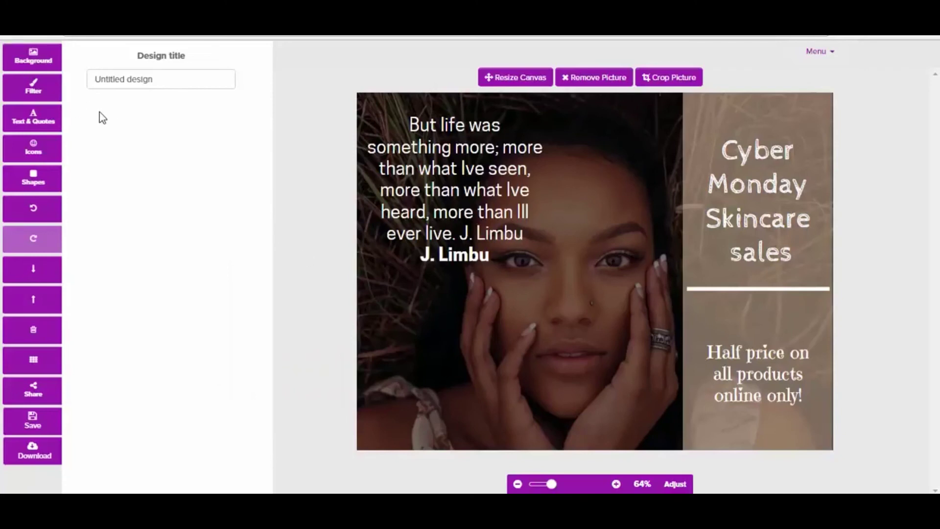
# Apply a yellow #ffce54 colour overlay to the background photo at strength 31
pyautogui.click(33, 88)
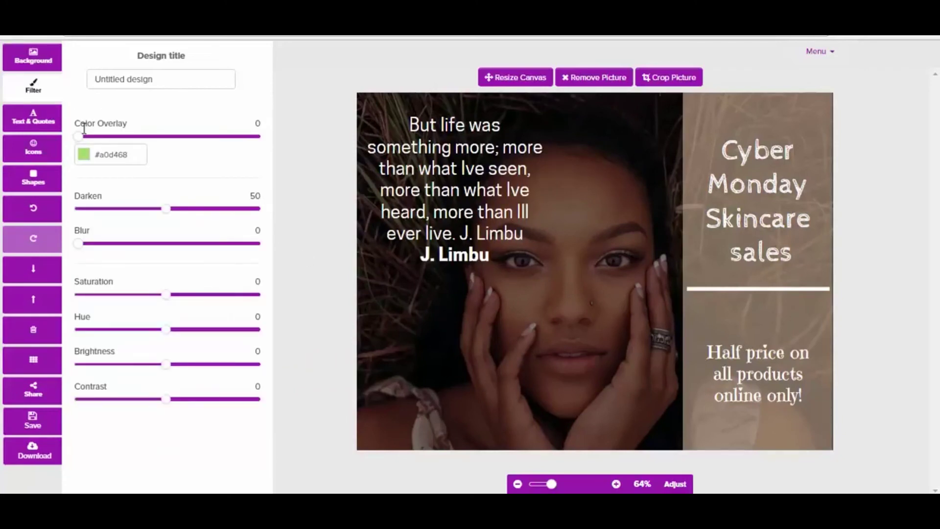
pyautogui.moveTo(79, 140); pyautogui.dragTo(112, 139)
pyautogui.click(84, 158)
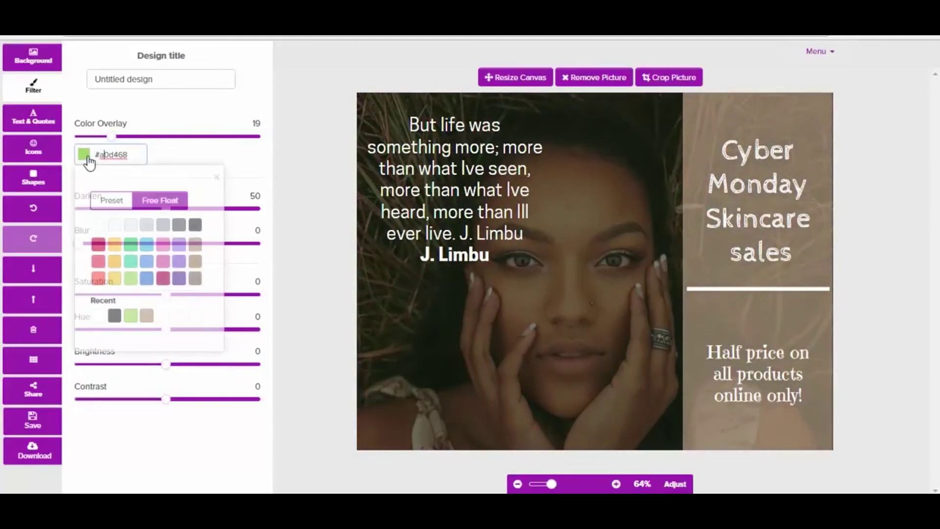
pyautogui.click(84, 157)
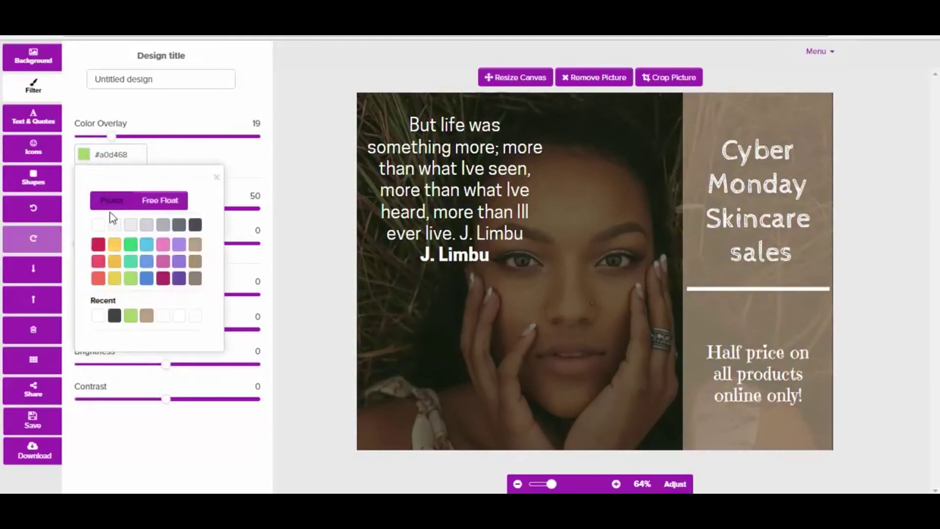
pyautogui.click(116, 249)
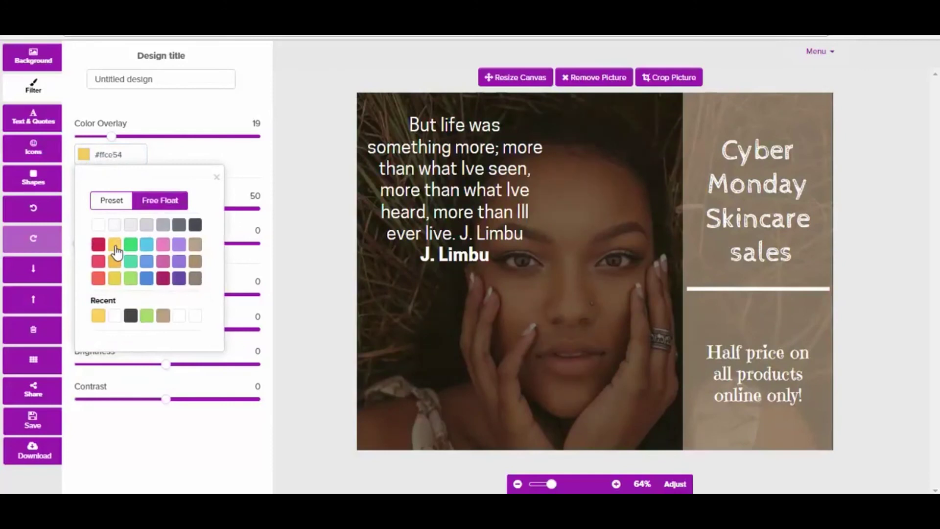
pyautogui.moveTo(112, 137); pyautogui.dragTo(134, 143)
pyautogui.click(189, 118)
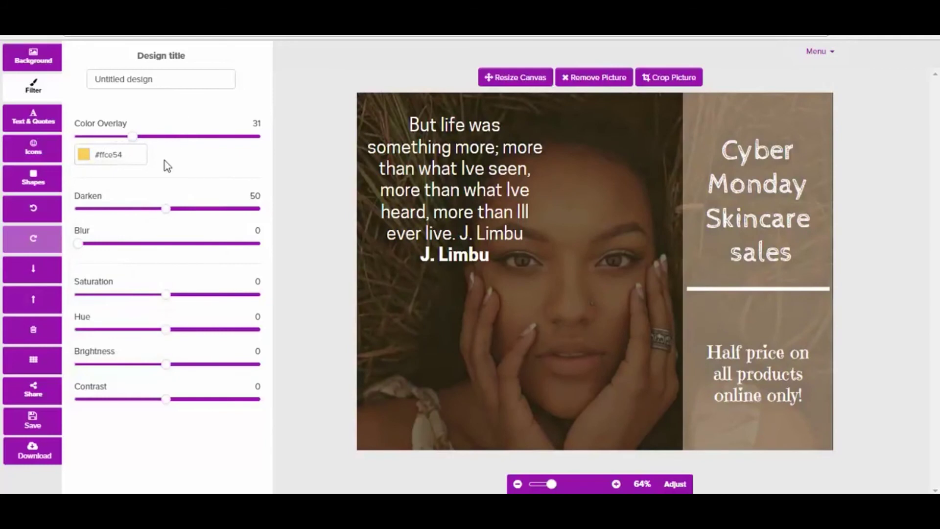
# Set the photo's darken to 30, blur to 10, saturation to -44, hue to -4, brightness to -16 and contrast to -23
pyautogui.moveTo(169, 214); pyautogui.dragTo(132, 216)
pyautogui.moveTo(79, 245); pyautogui.dragTo(96, 245)
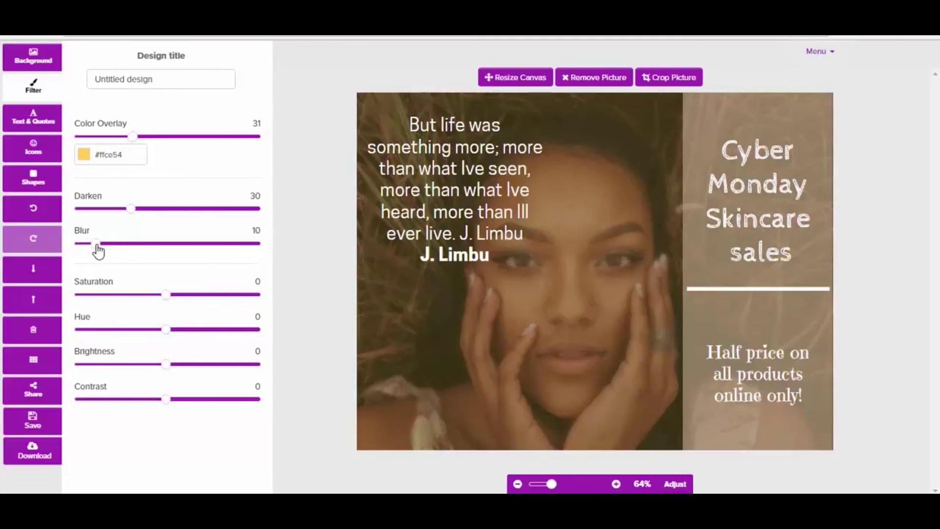
pyautogui.moveTo(166, 297); pyautogui.dragTo(129, 303)
pyautogui.moveTo(169, 333)
pyautogui.mouseDown()
pyautogui.moveTo(151, 332)
pyautogui.moveTo(162, 332)
pyautogui.mouseUp()
pyautogui.moveTo(163, 368); pyautogui.dragTo(153, 368)
pyautogui.moveTo(168, 401); pyautogui.dragTo(150, 407)
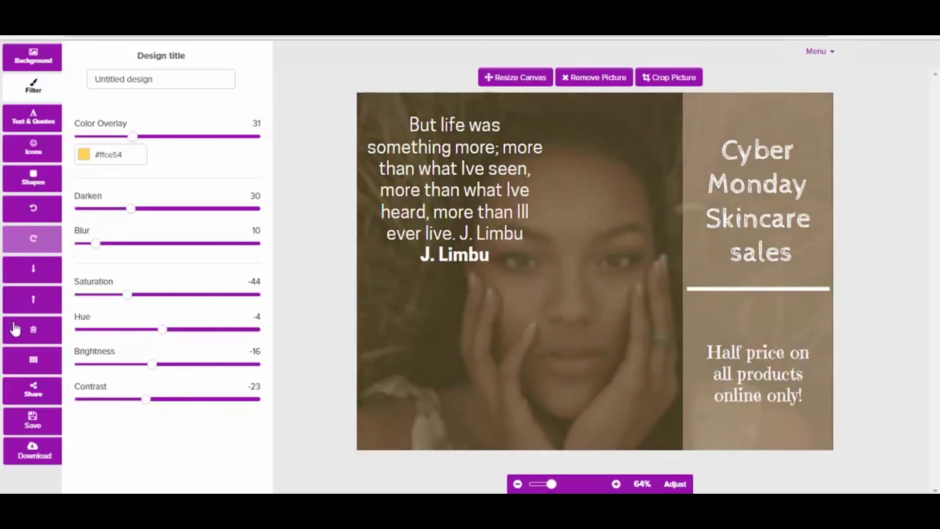
# Add the Pinterest icon, shrink it to roughly a third of its size and place it in the upper-right corner of the design
pyautogui.click(32, 153)
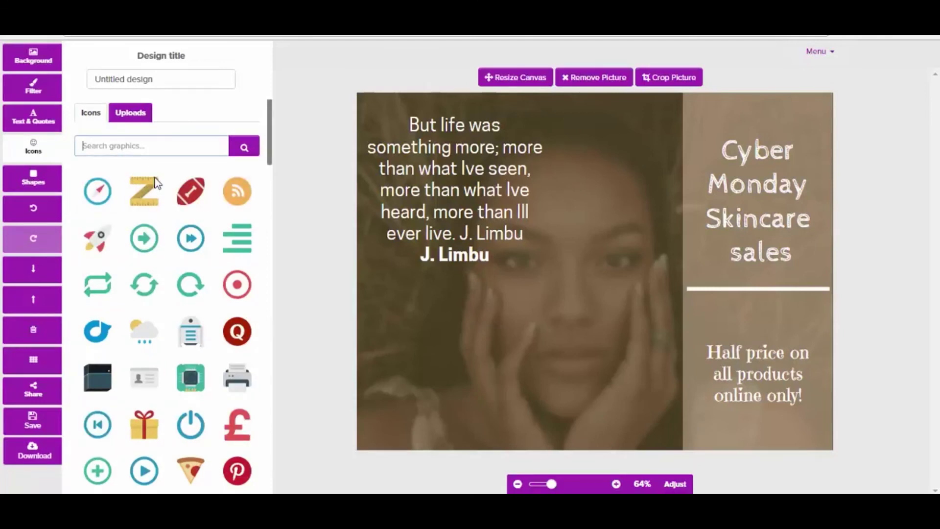
pyautogui.click(239, 472)
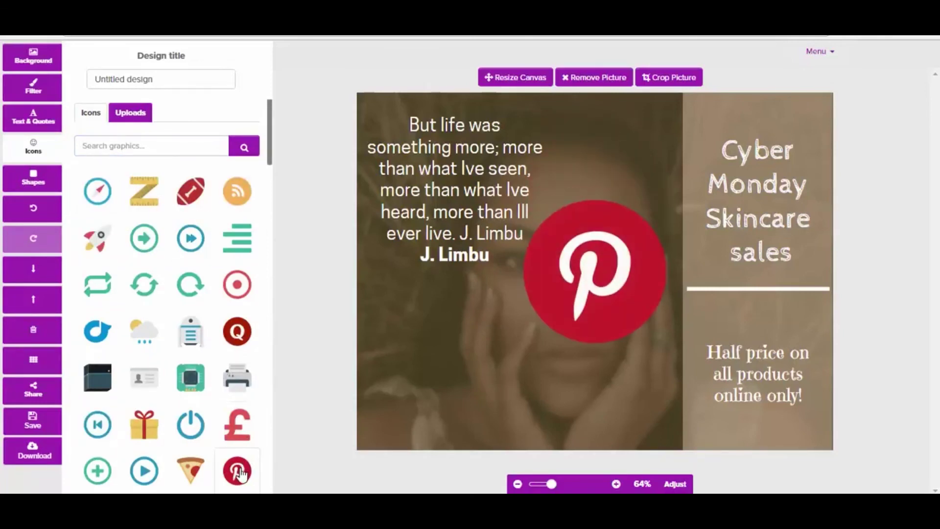
pyautogui.click(600, 291)
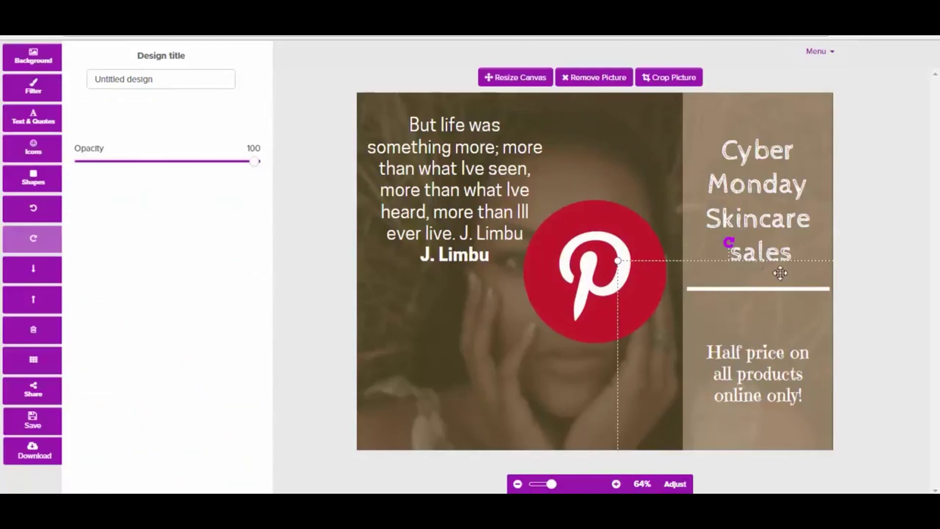
pyautogui.moveTo(592, 266); pyautogui.dragTo(647, 246)
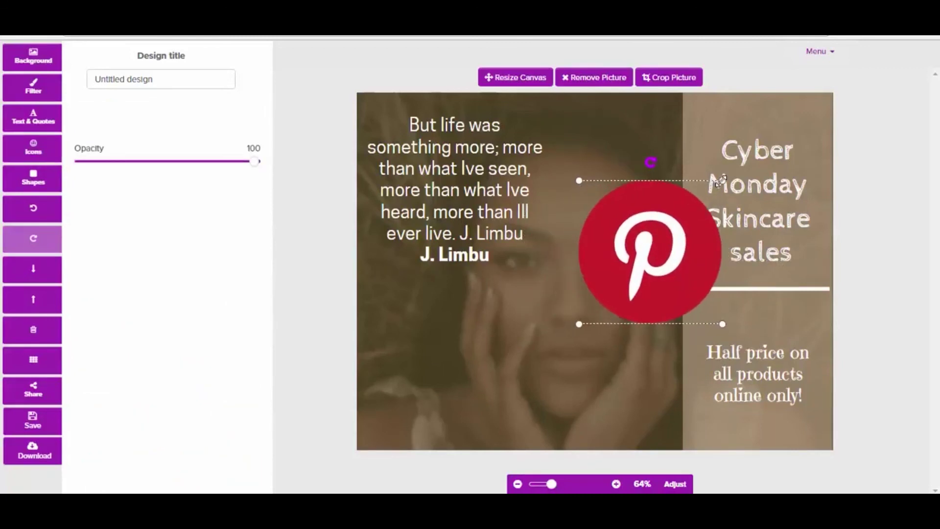
pyautogui.moveTo(721, 181); pyautogui.dragTo(839, 98)
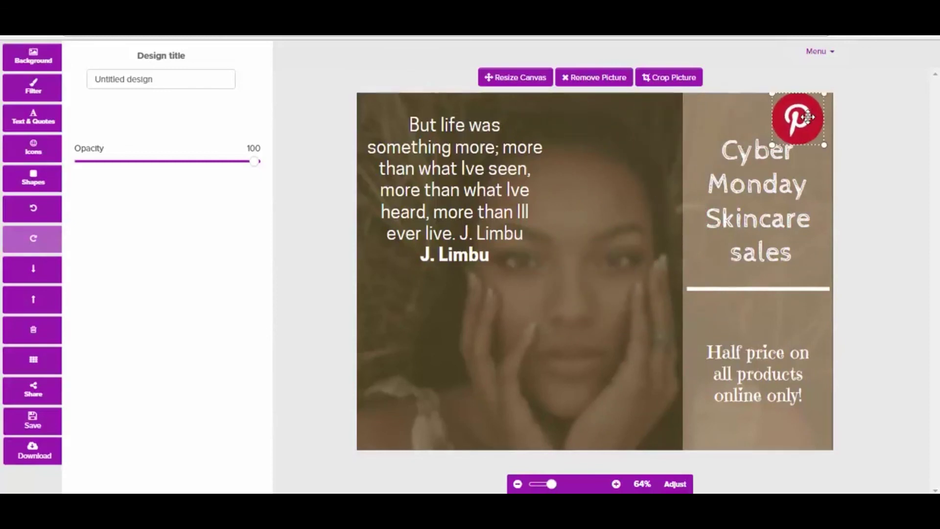
# Shift the heading left and down and the "Half price" text left, and nudge the Pinterest icon slightly down and right
pyautogui.click(739, 183)
pyautogui.moveTo(736, 183); pyautogui.dragTo(720, 186)
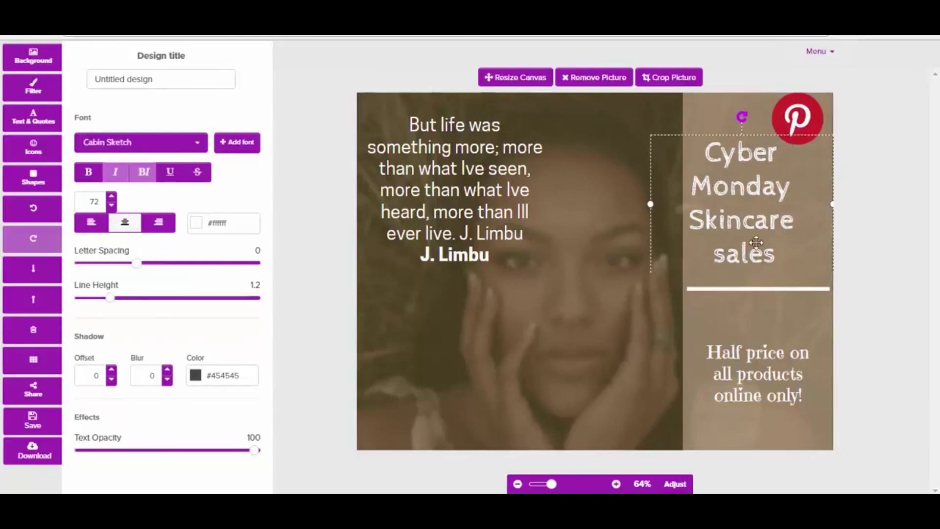
pyautogui.moveTo(770, 380); pyautogui.dragTo(754, 381)
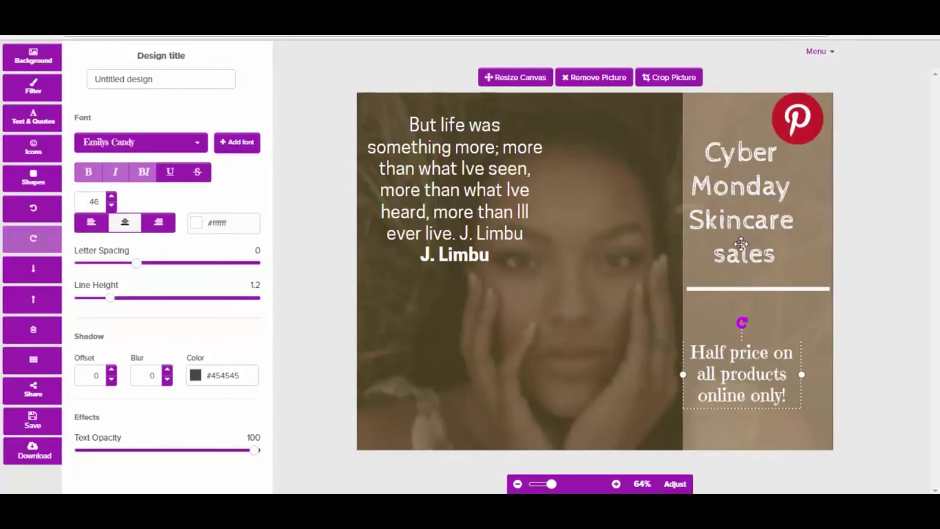
pyautogui.moveTo(738, 239); pyautogui.dragTo(741, 250)
pyautogui.click(662, 136)
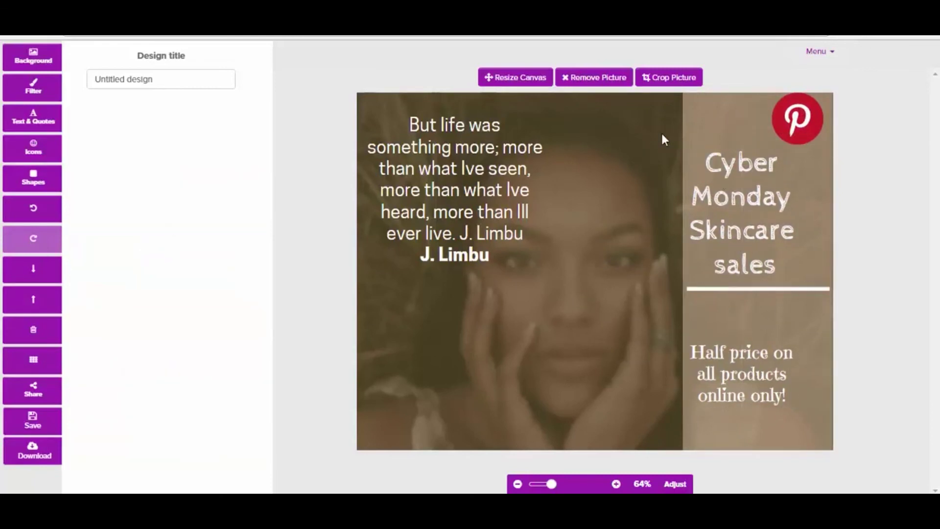
pyautogui.moveTo(794, 125); pyautogui.dragTo(798, 130)
pyautogui.click(583, 157)
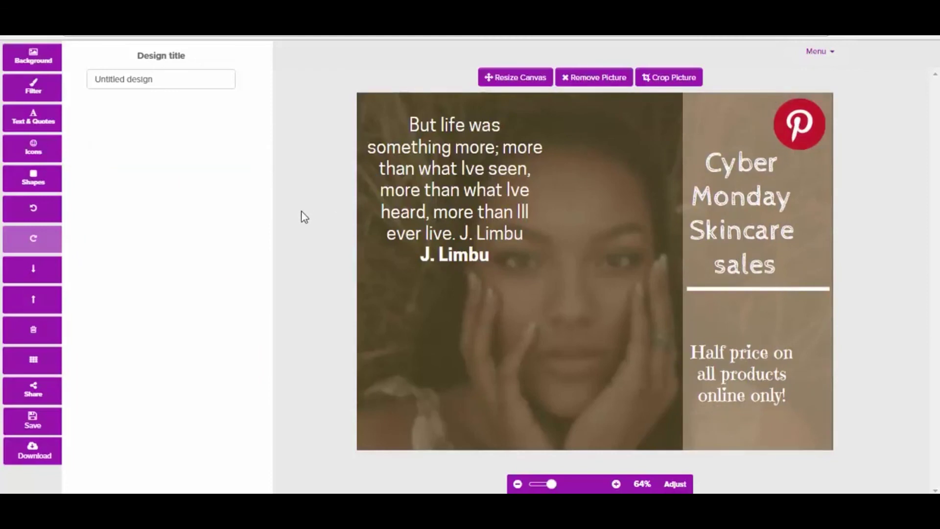
# Look through the icon library and the collection of available shapes
pyautogui.click(34, 151)
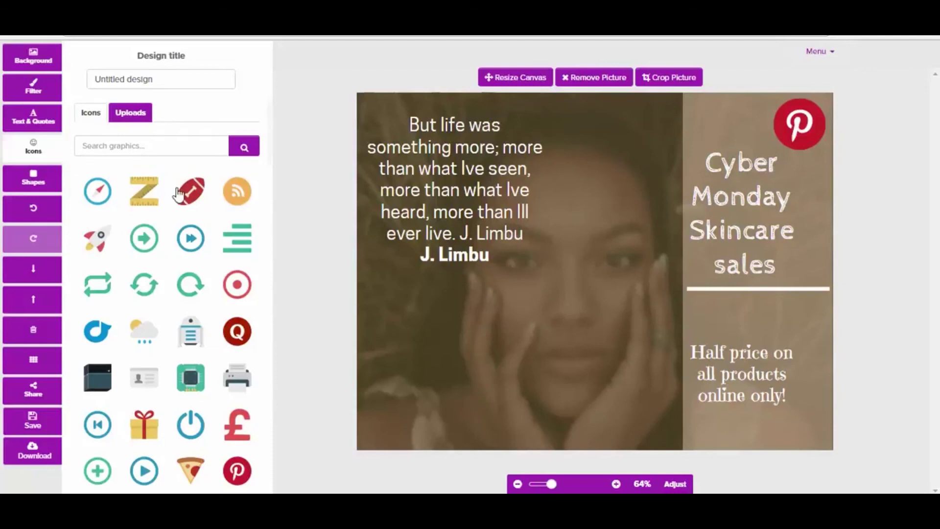
pyautogui.moveTo(273, 150); pyautogui.dragTo(114, 166)
pyautogui.click(34, 182)
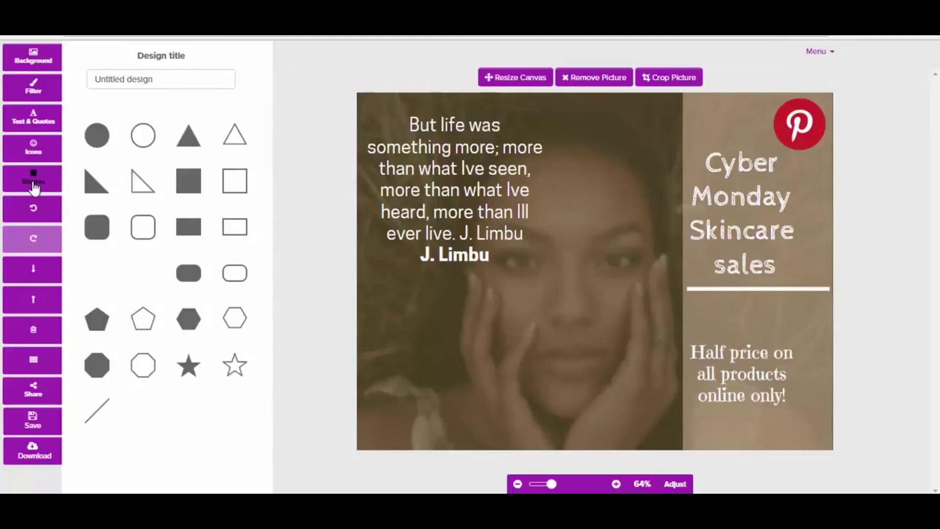